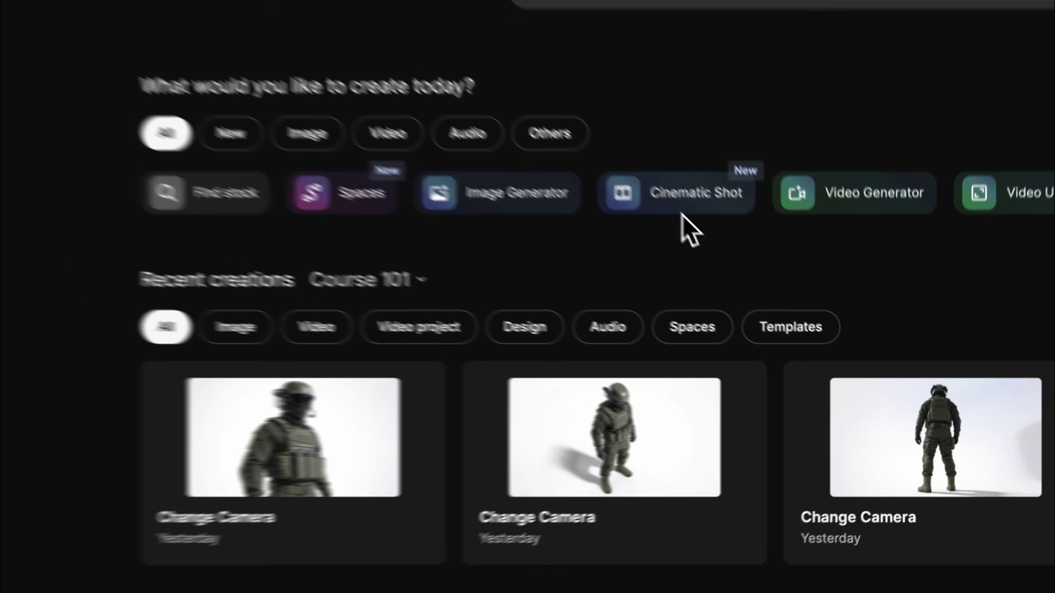
Open the Cinematic Shot tool from the set of image tools.
left_click(642, 174)
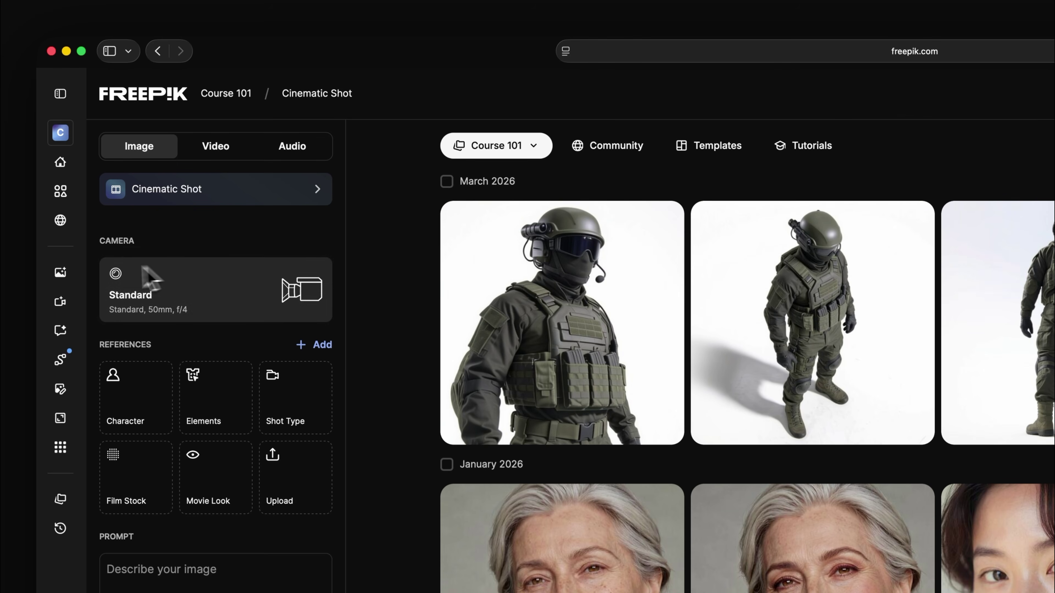
left_click(62, 275)
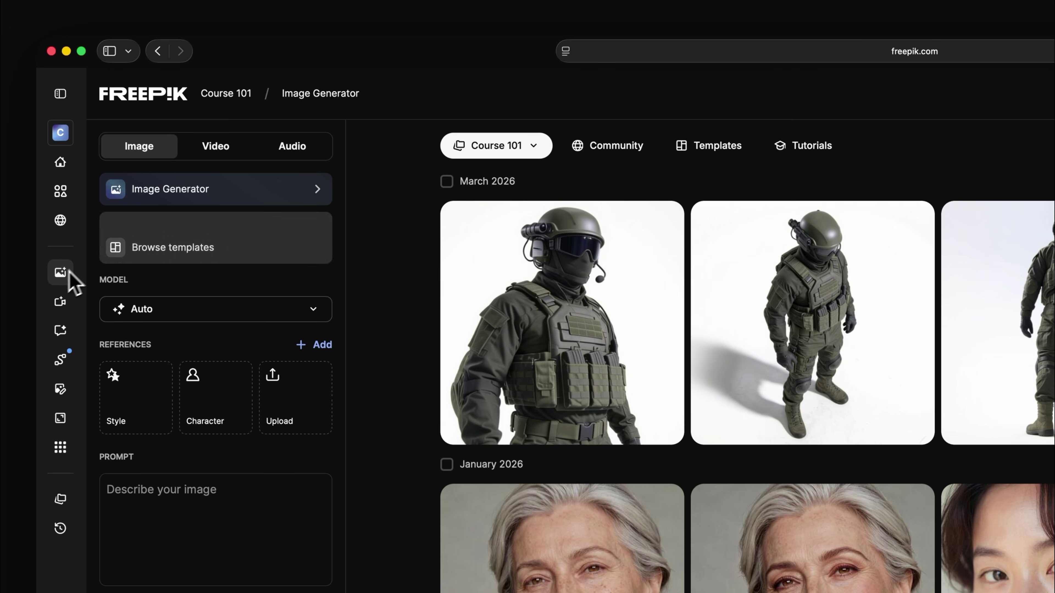
left_click(243, 198)
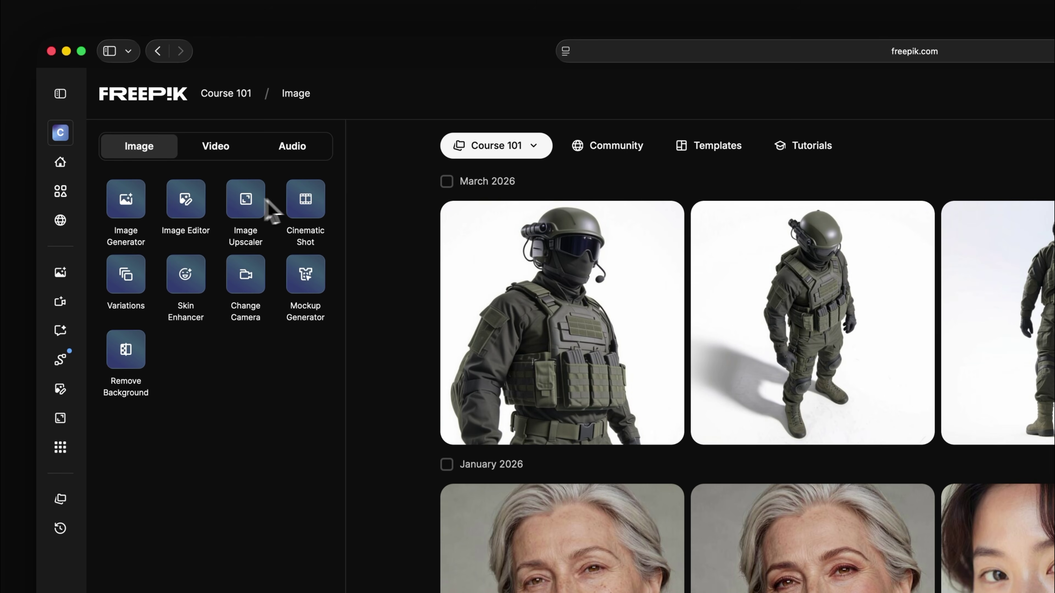
left_click(303, 201)
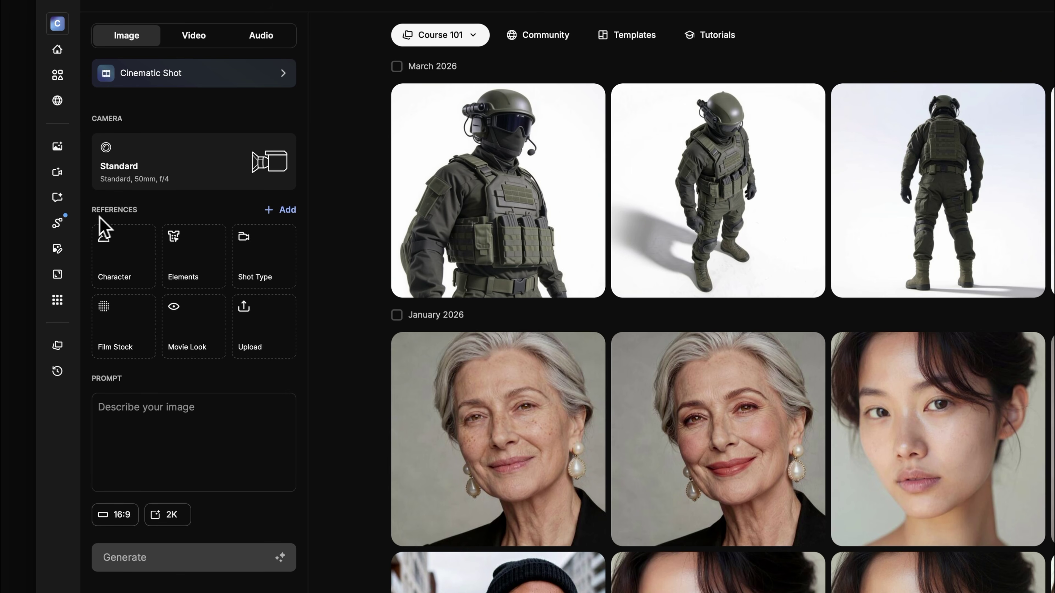
Open the camera settings and set both the focal length and the aperture to Standard.
left_click(207, 189)
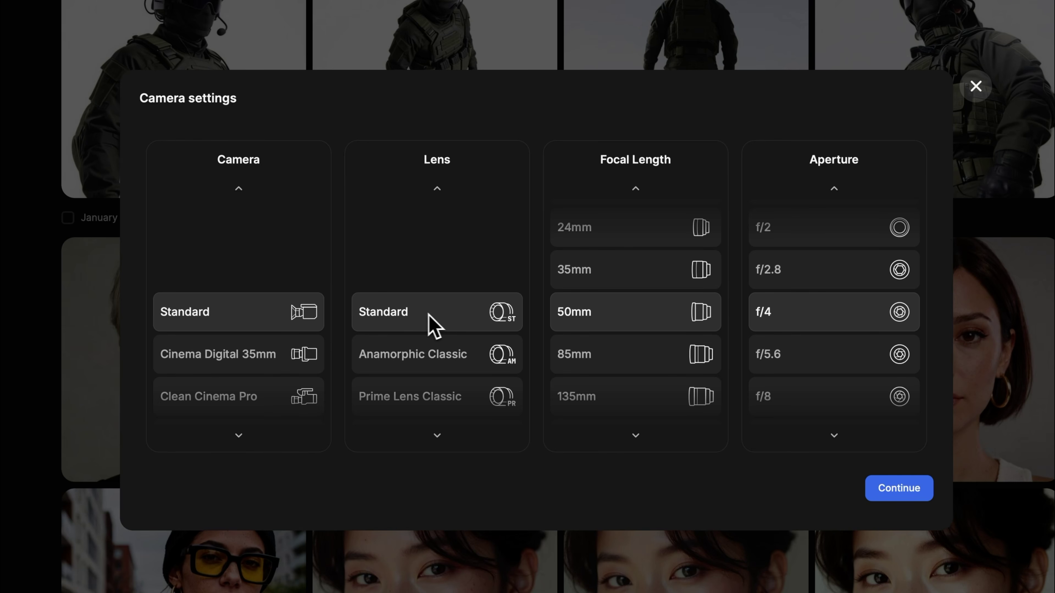
scroll(642, 326, "up", 4)
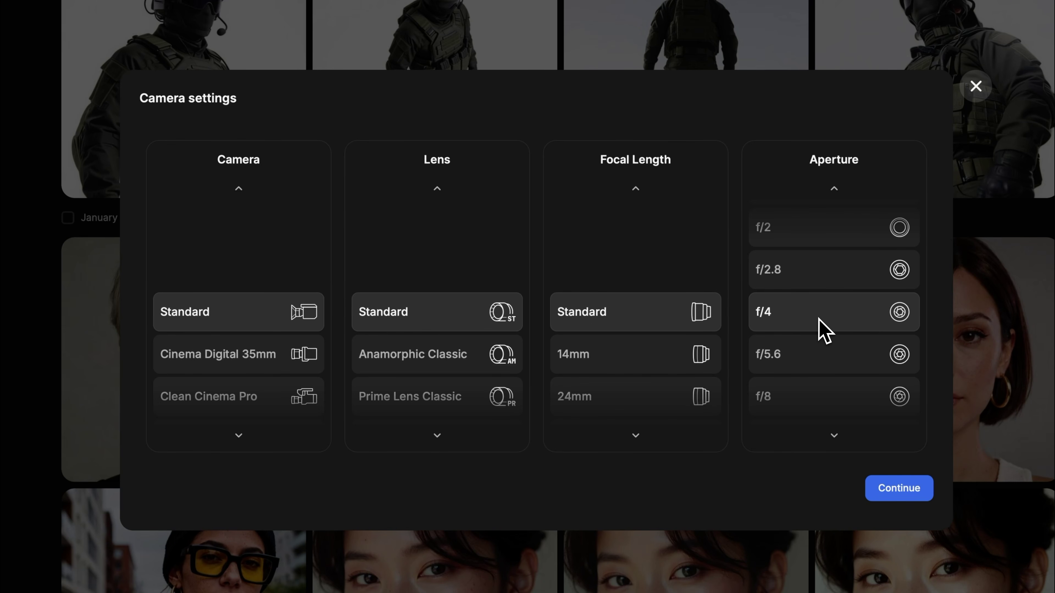
scroll(824, 331, "up", 5)
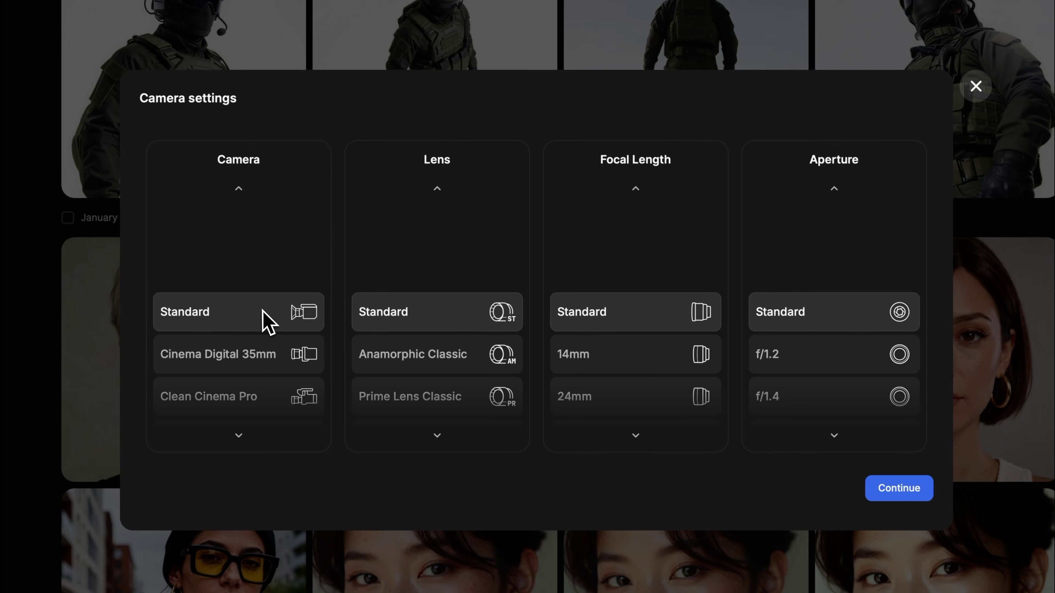
Browse the available camera models through Medium Format Film and choose Cinema Digital 35mm.
scroll(239, 353, "down", 2)
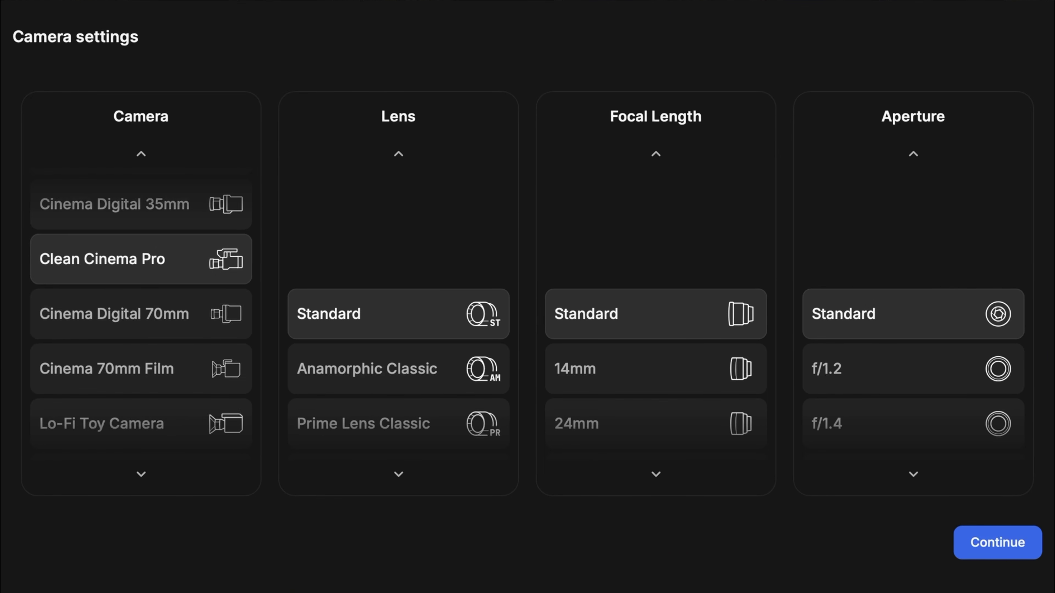
scroll(141, 314, "down", 5)
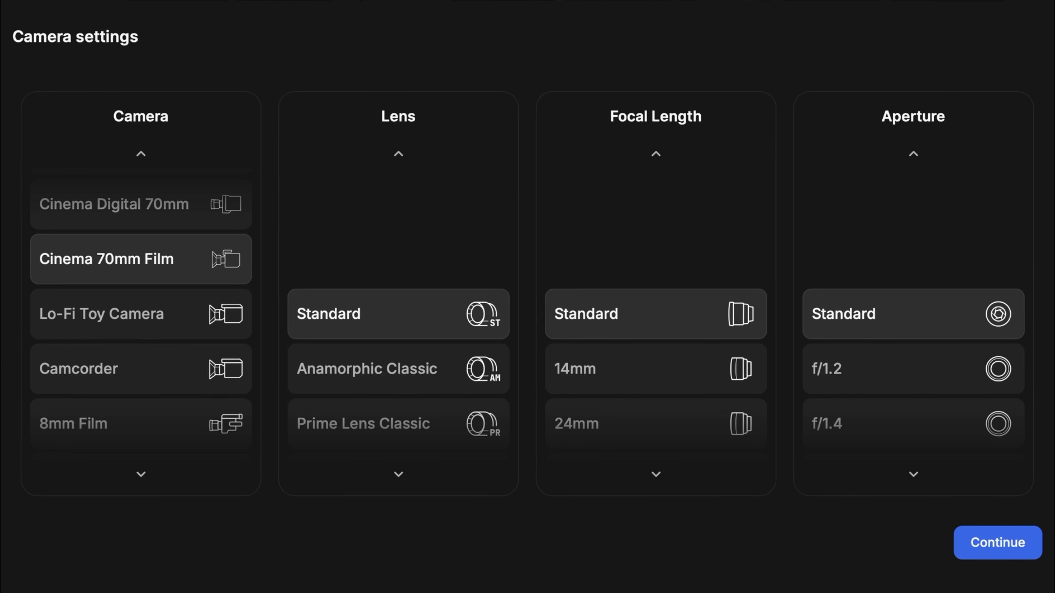
scroll(141, 314, "down", 2)
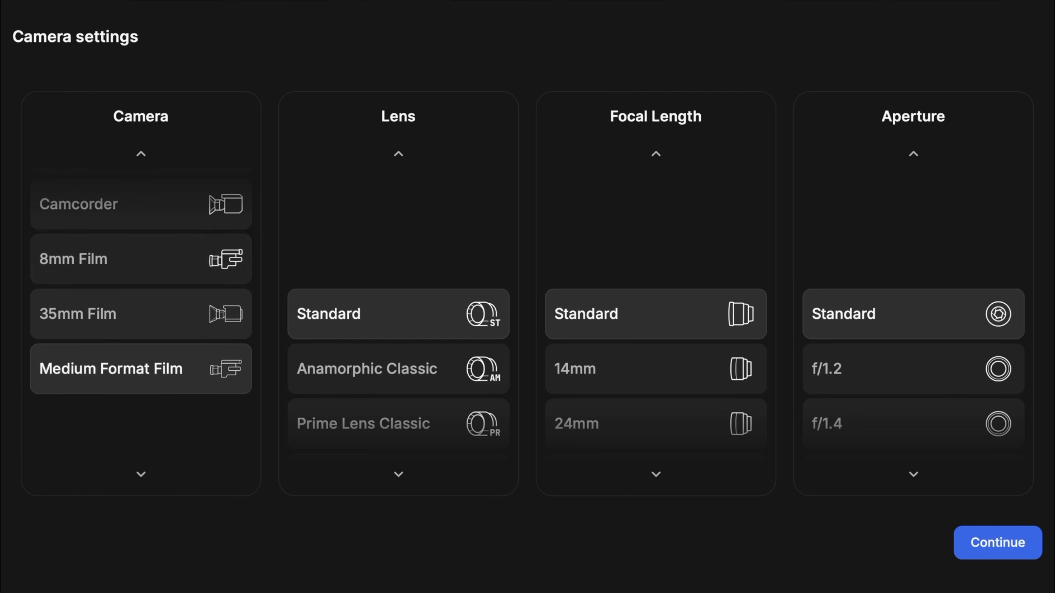
scroll(141, 314, "up", 1)
scroll(140, 314, "up", 7)
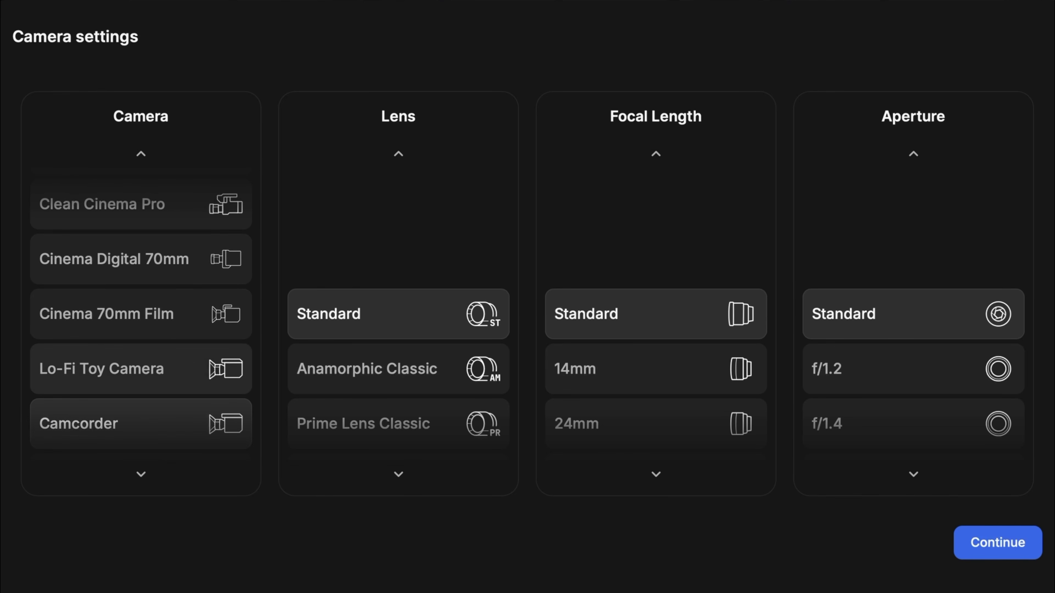
scroll(141, 314, "down", 1)
scroll(141, 314, "up", 1)
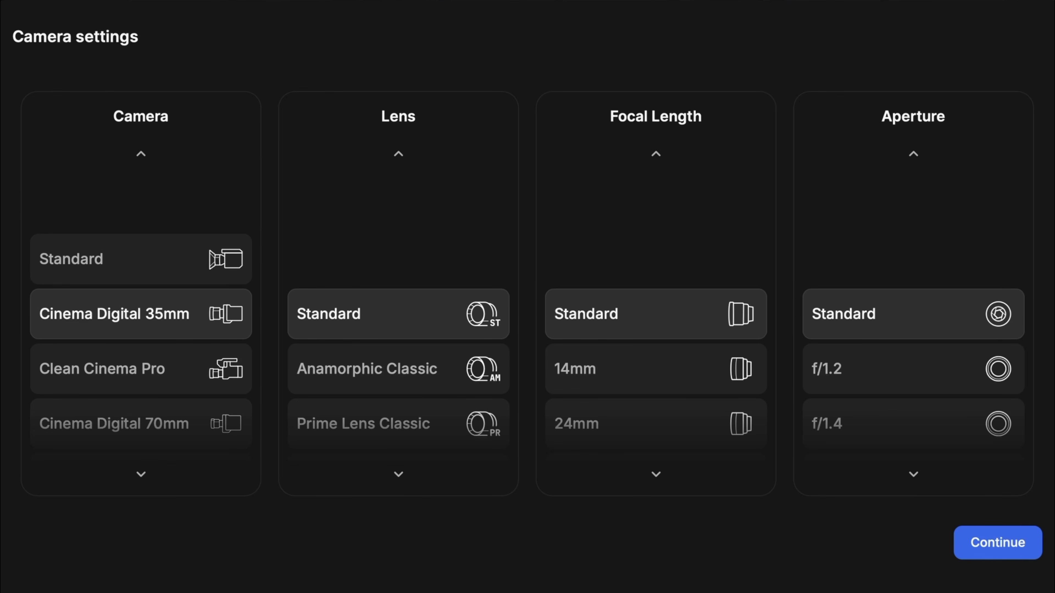
Browse the available lens types through the medium format options and choose Anamorphic Classic.
scroll(399, 314, "down", 4)
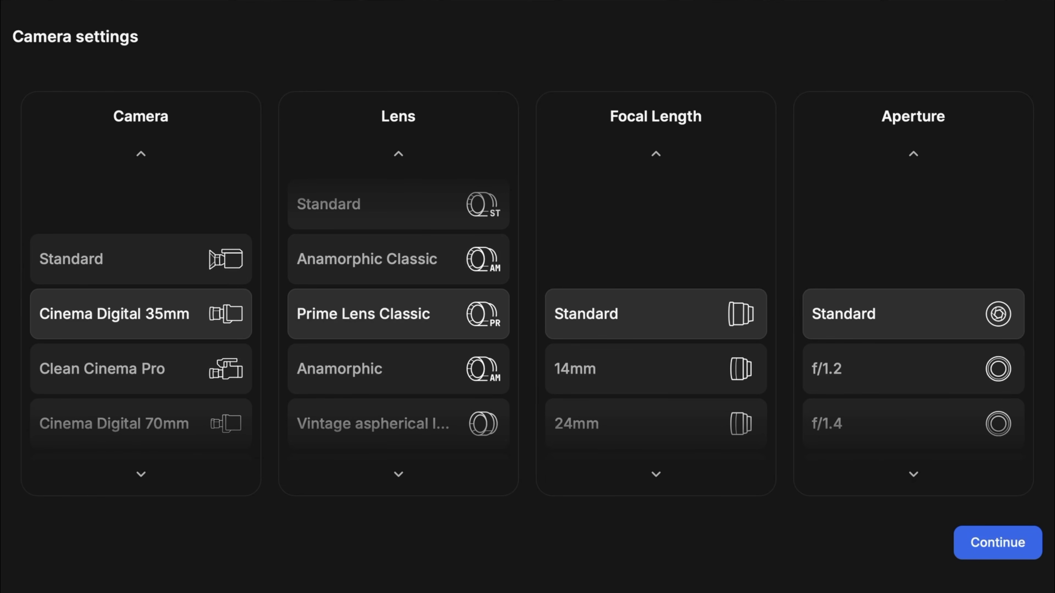
scroll(398, 314, "down", 4)
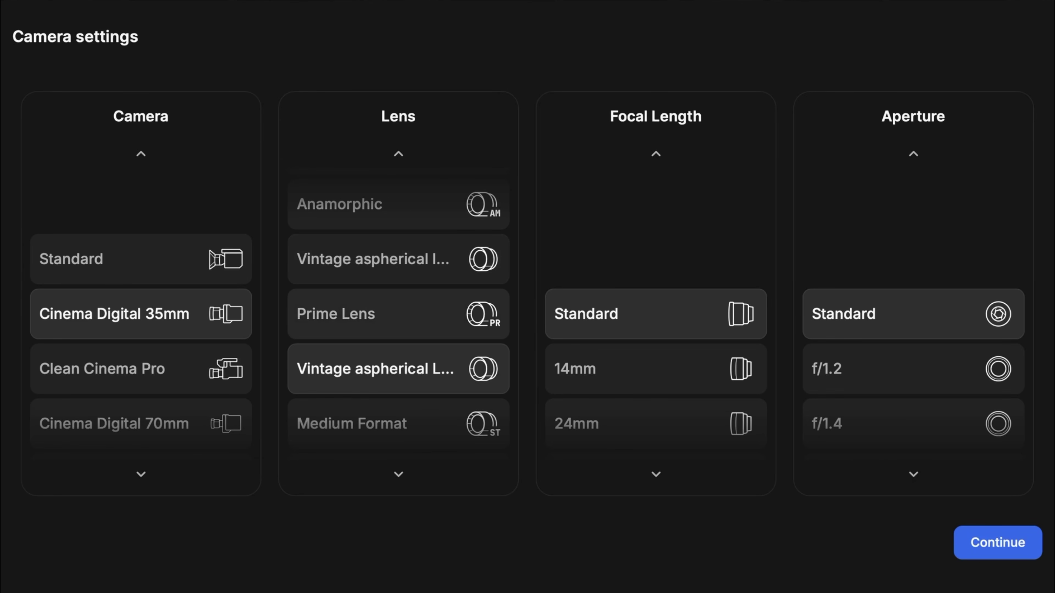
scroll(398, 314, "down", 3)
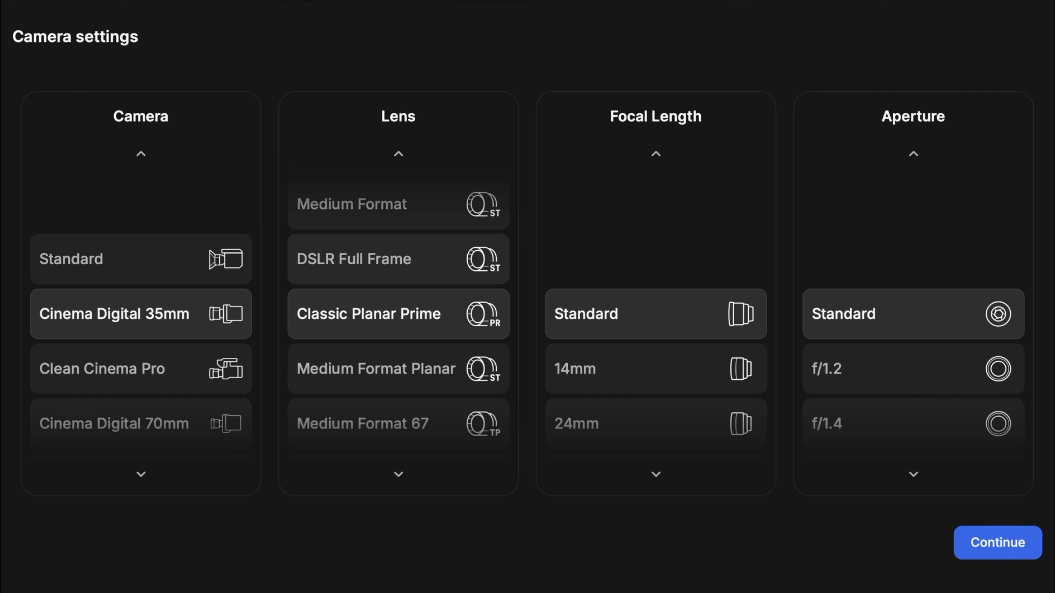
scroll(399, 314, "down", 1)
scroll(399, 314, "up", 4)
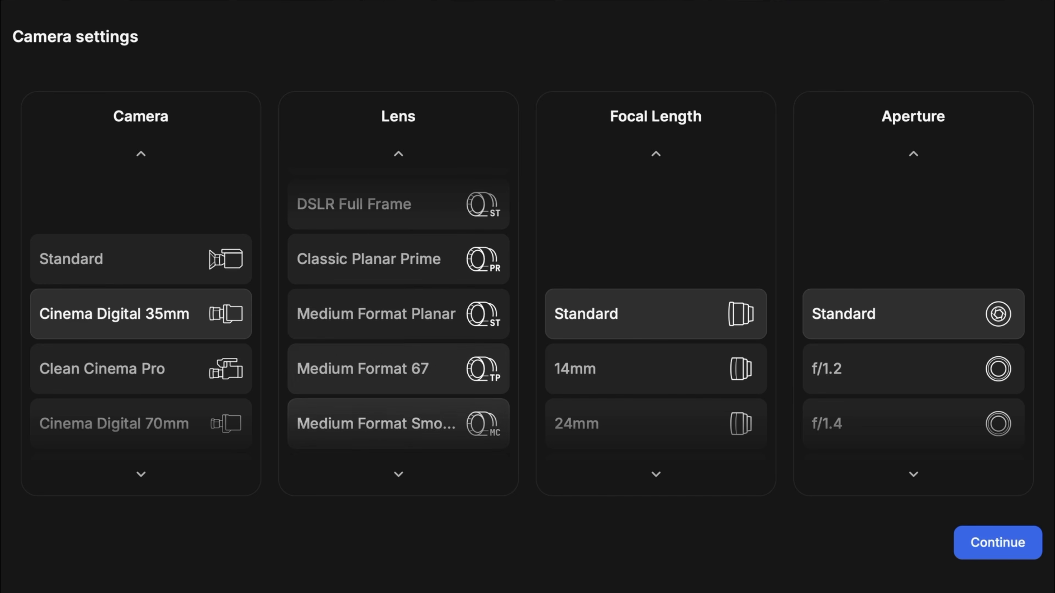
scroll(399, 314, "up", 7)
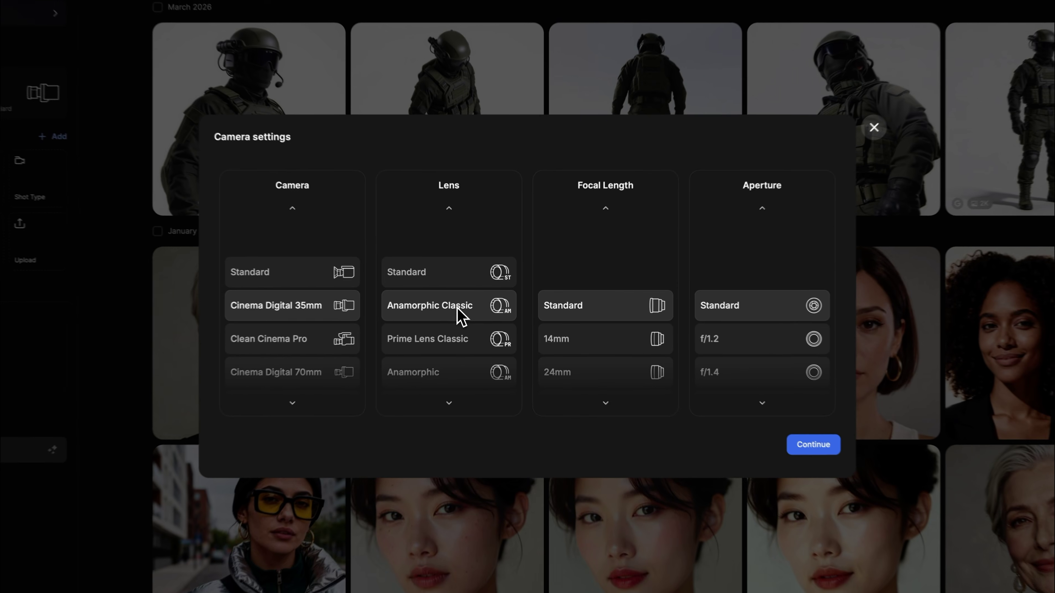
scroll(615, 318, "down", 1)
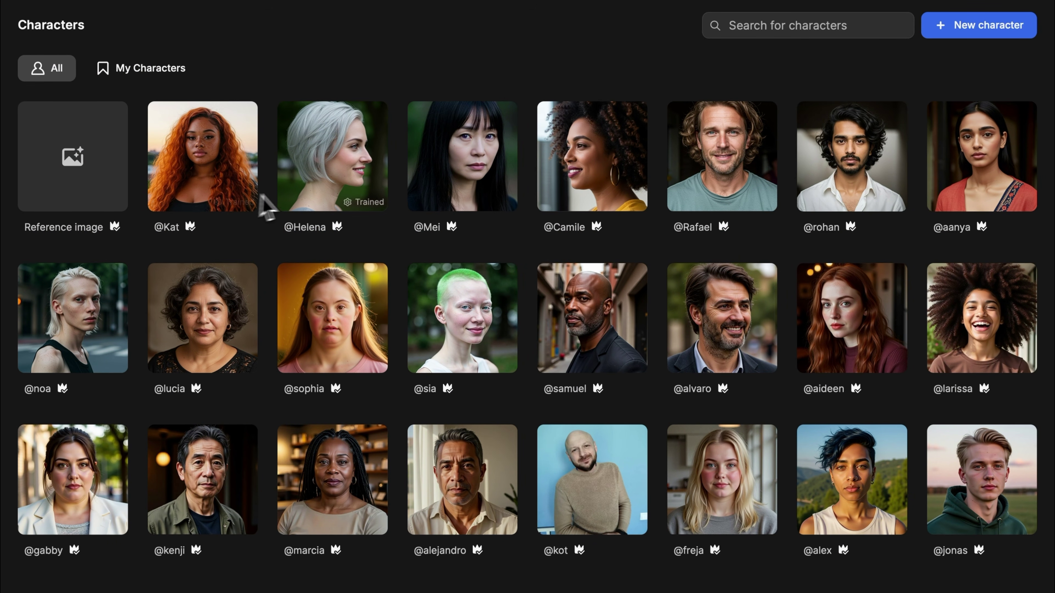
Upload the full-body photo of the man in the beanie and light jacket as the character reference image.
left_click(80, 198)
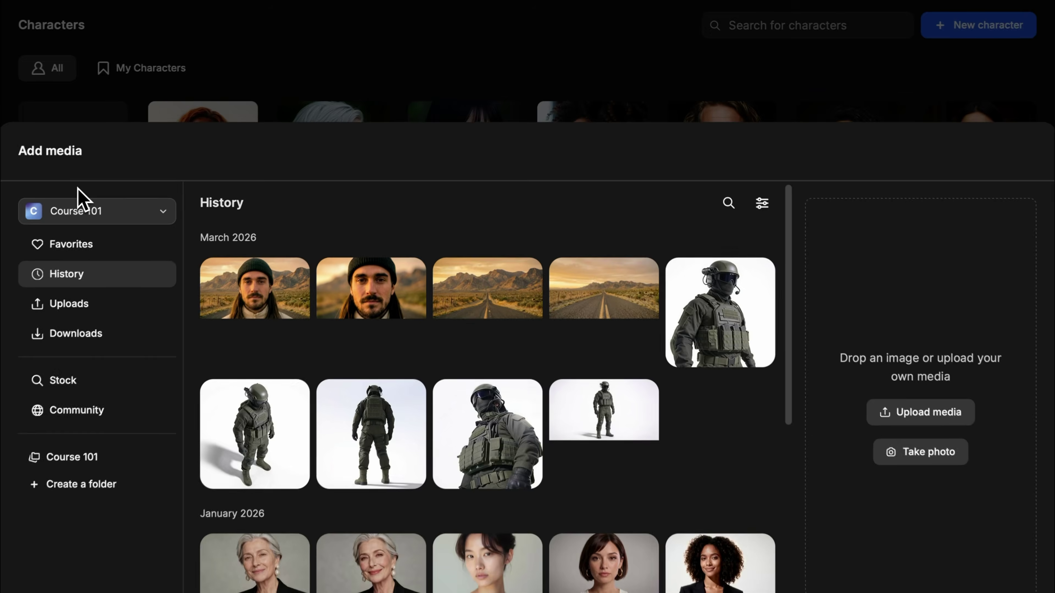
left_click(810, 312)
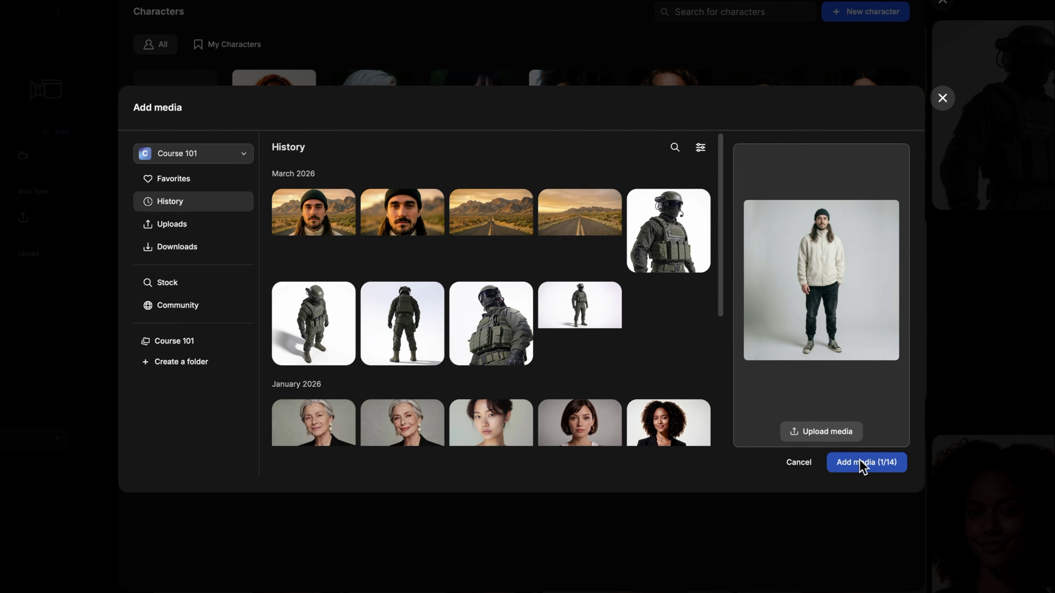
left_click(864, 464)
Add the grey-haired woman's portrait from the gallery to the references and remove it again.
left_click_drag(411, 444, 154, 262)
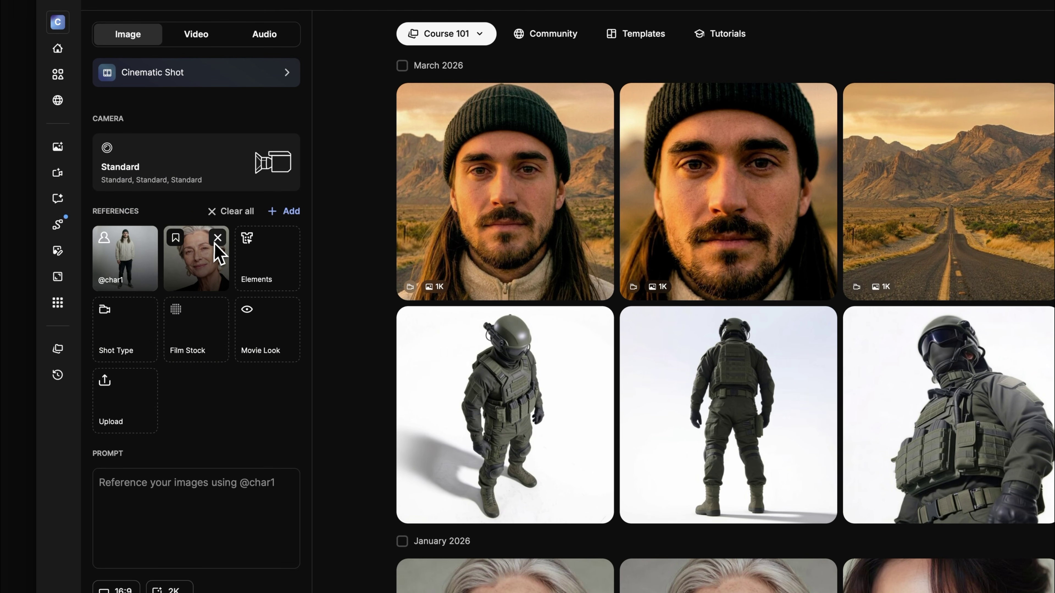
left_click(218, 238)
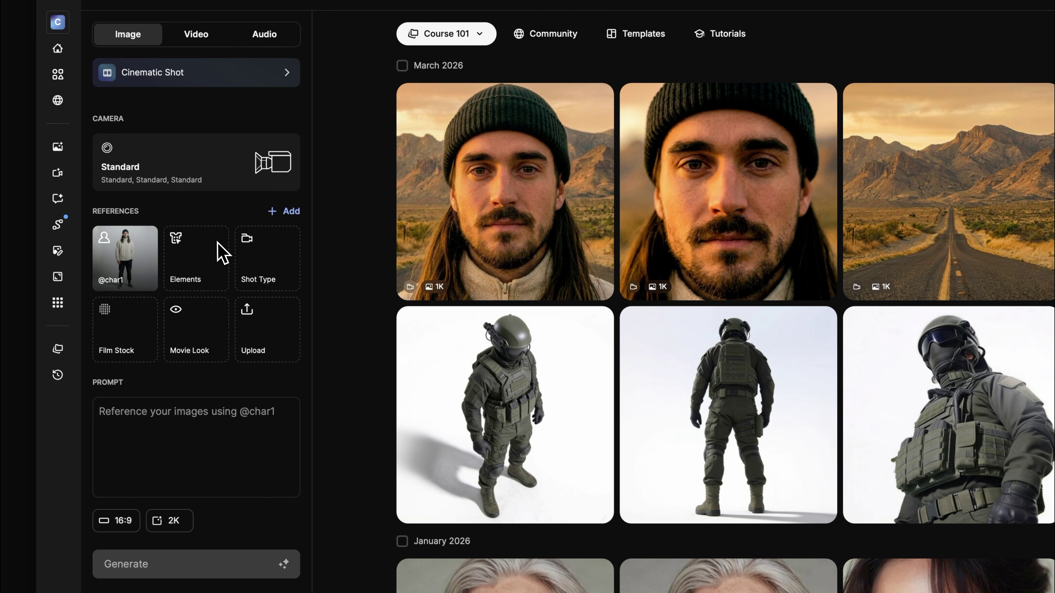
Upload the motorcycle and helmet images as two element references.
left_click(217, 243)
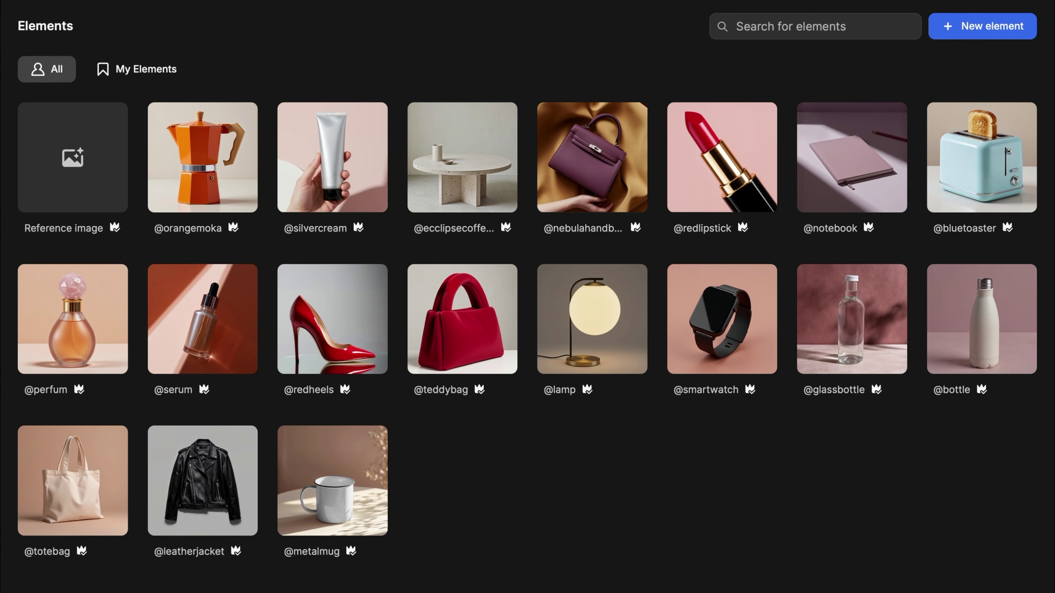
left_click(74, 169)
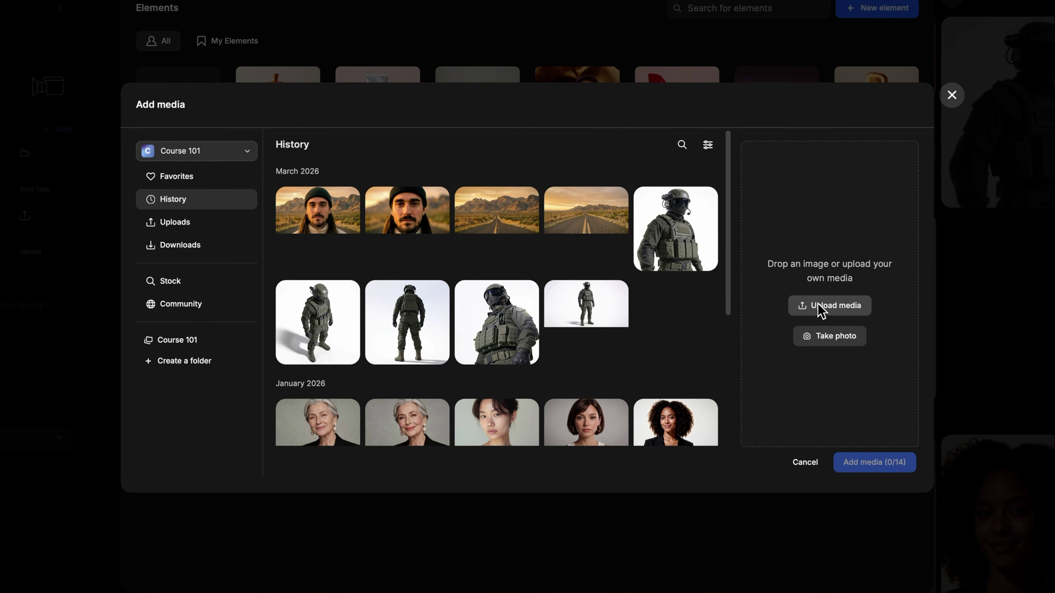
left_click(912, 414)
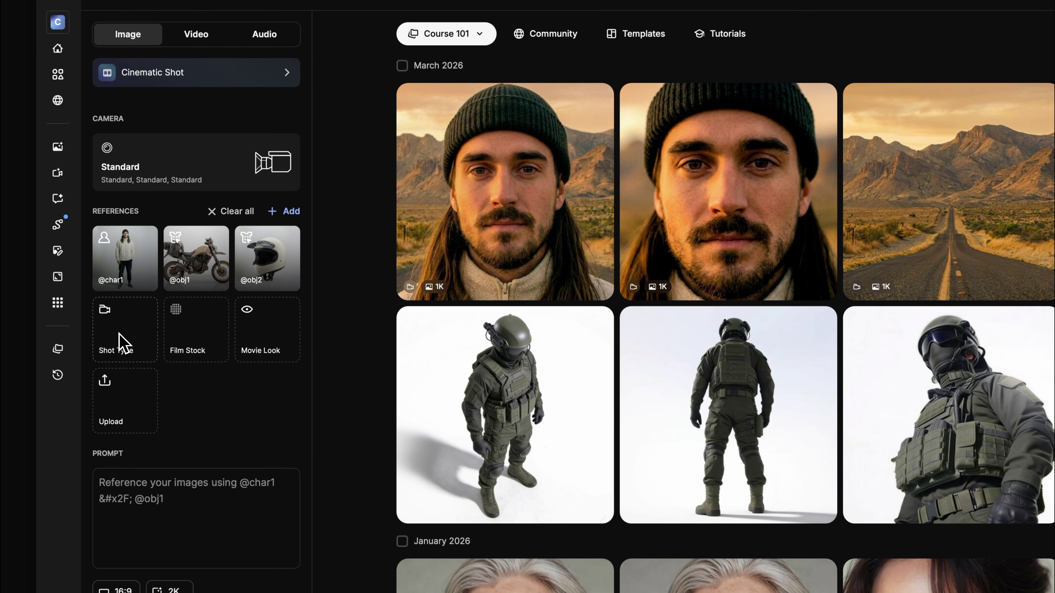
Set the shot type reference to a Wide Shot and the film stock to Saturated Film.
left_click(124, 343)
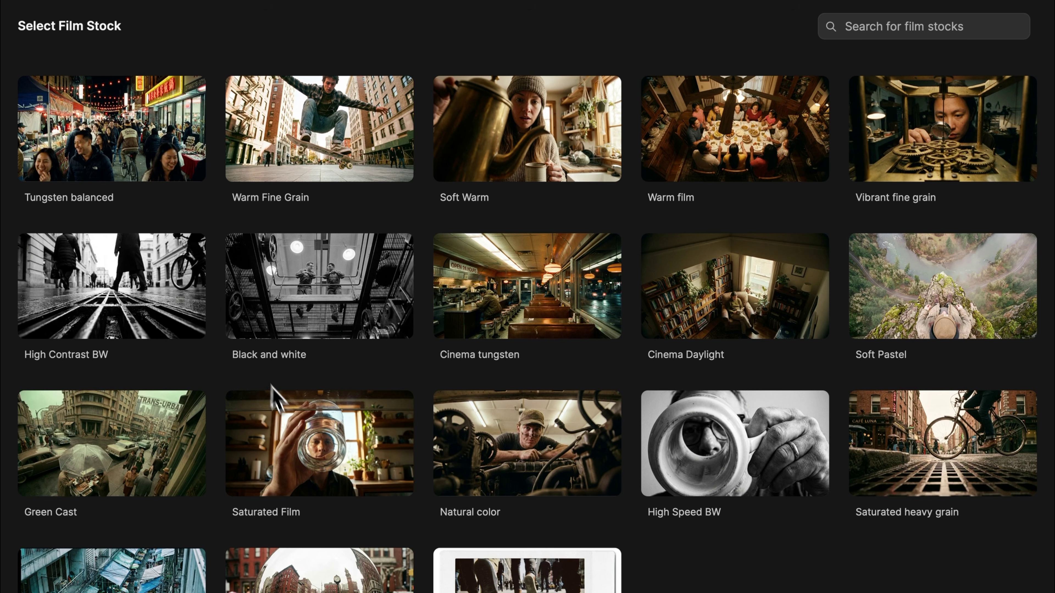
left_click(311, 456)
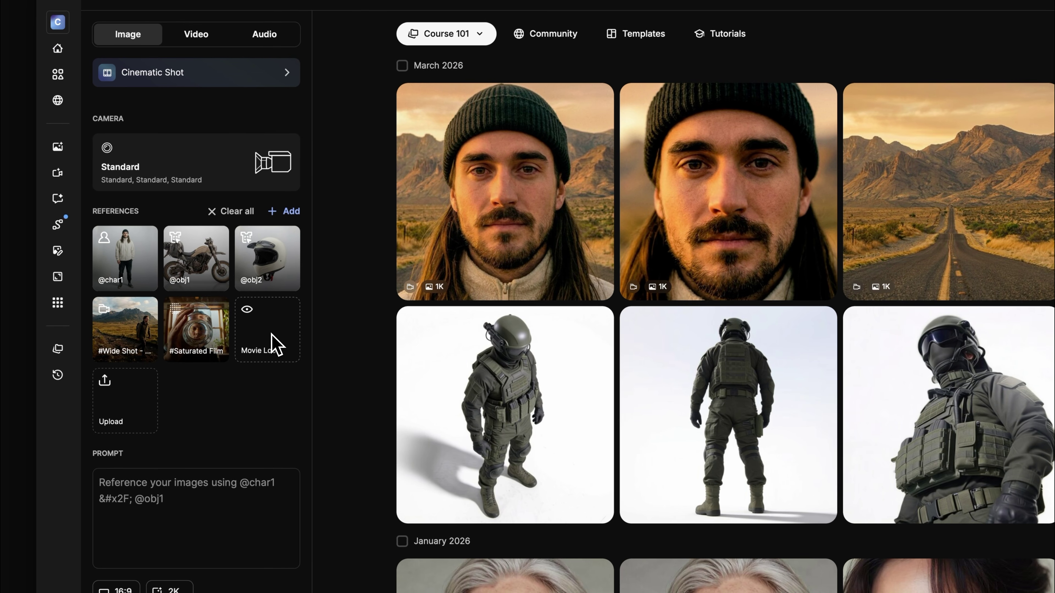
Set the movie look reference to Saturated Pop Culture.
left_click(274, 343)
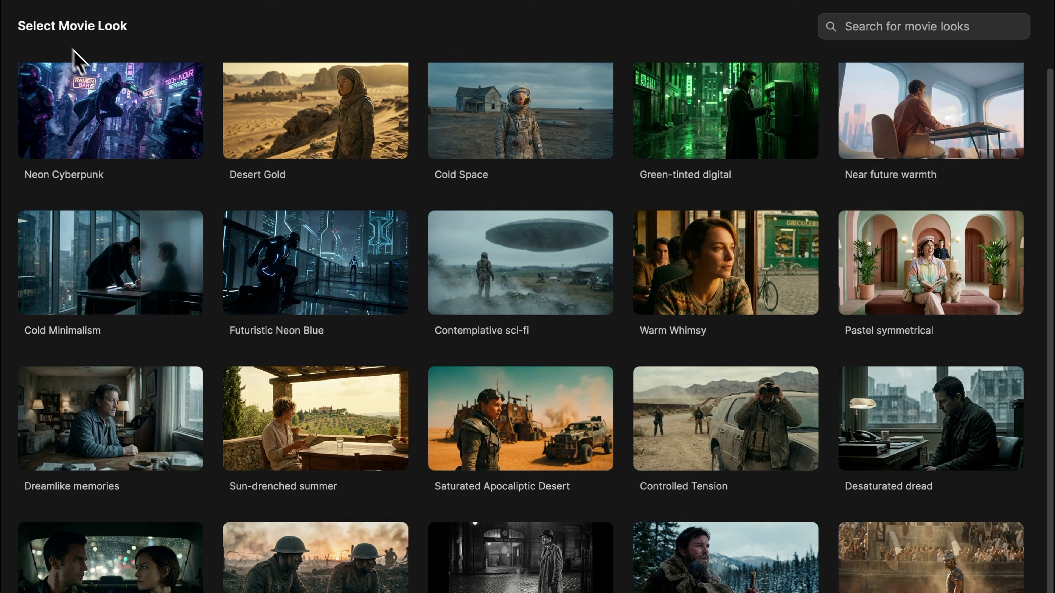
scroll(215, 183, "down", 5)
scroll(216, 176, "down", 2)
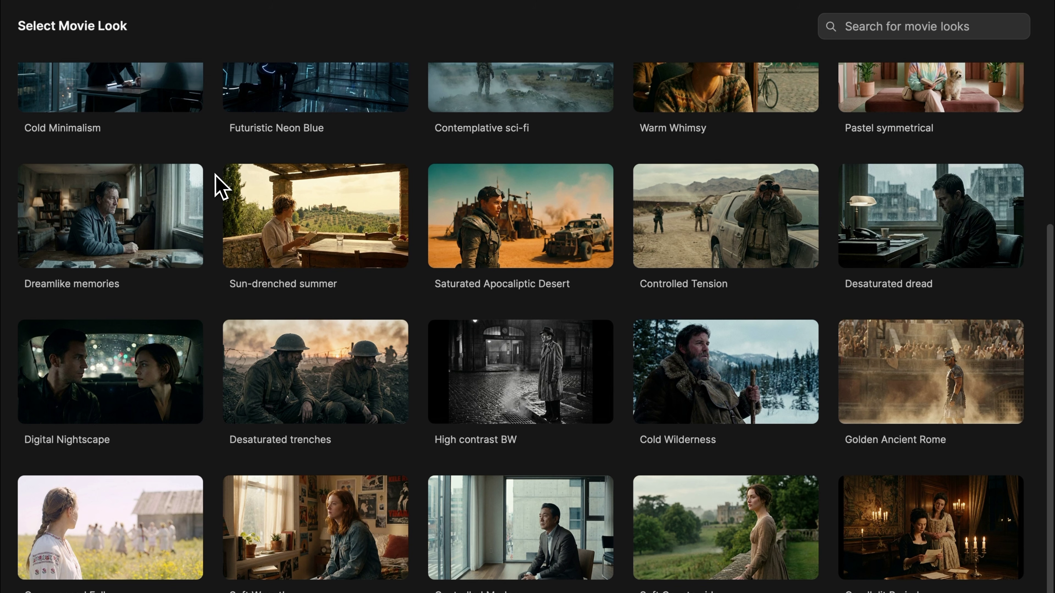
scroll(220, 187, "down", 5)
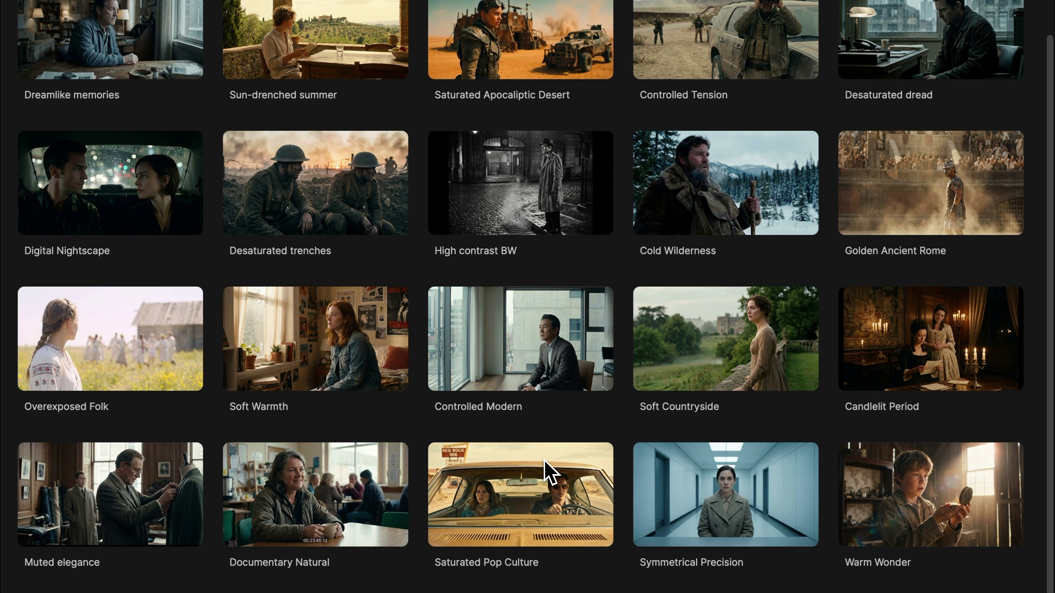
left_click(545, 462)
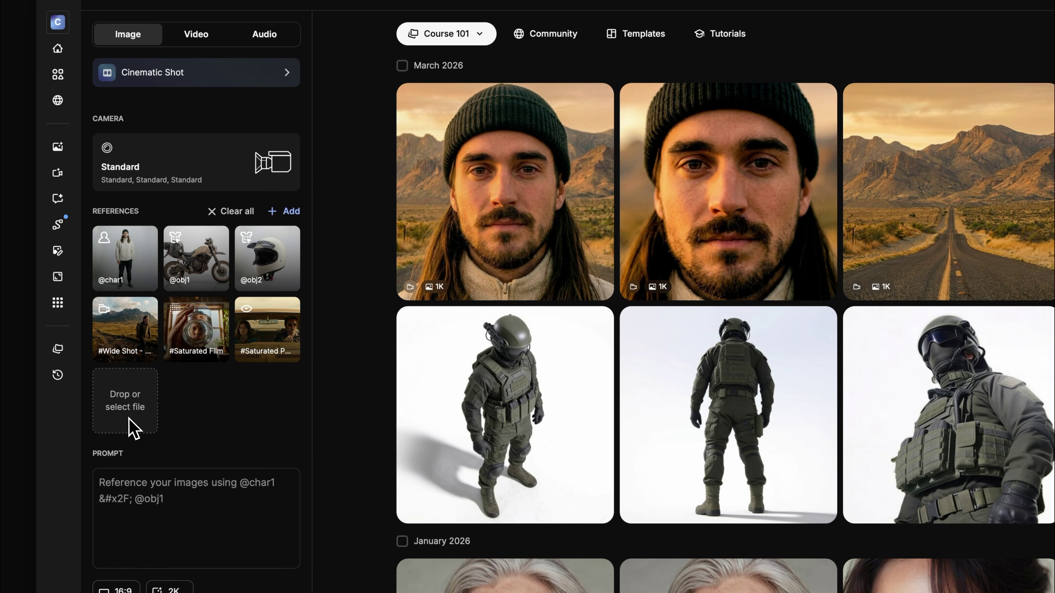
Preview Reference location.png from the Downloads folder and upload it as an image reference for the desert road location.
left_click(130, 425)
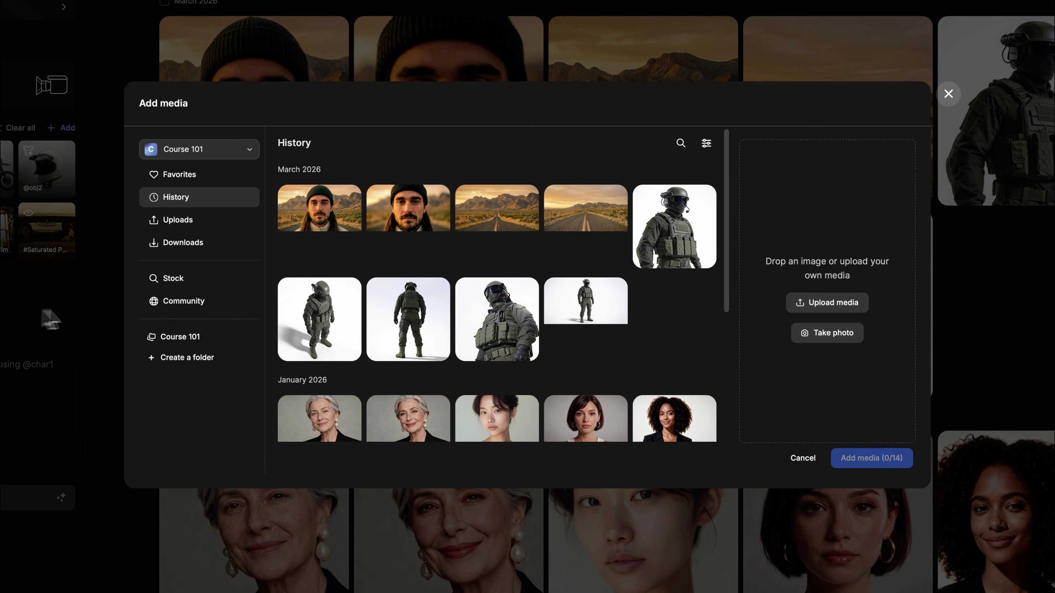
left_click(828, 305)
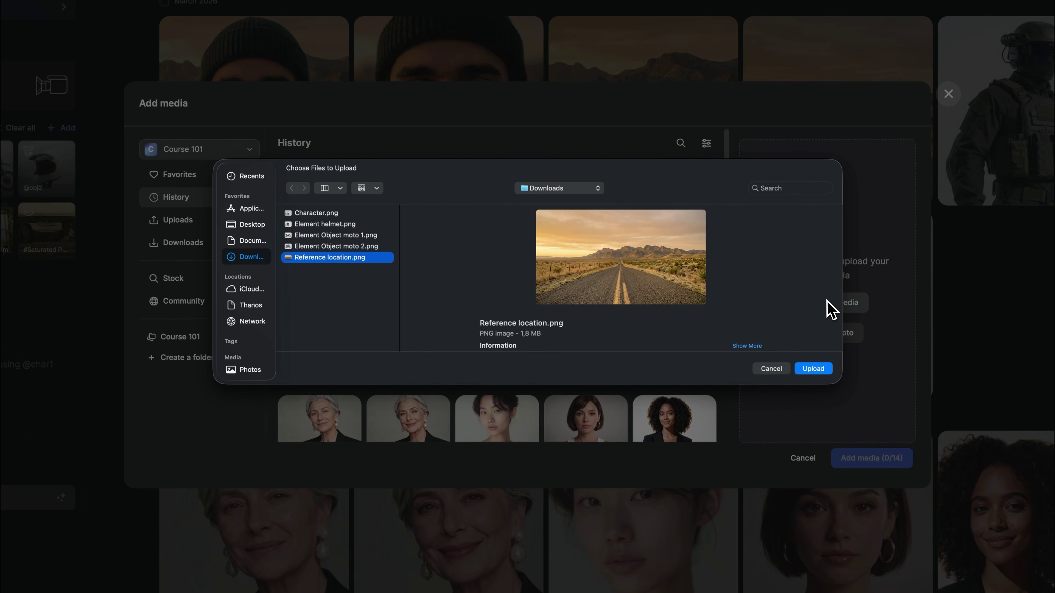
key("space")
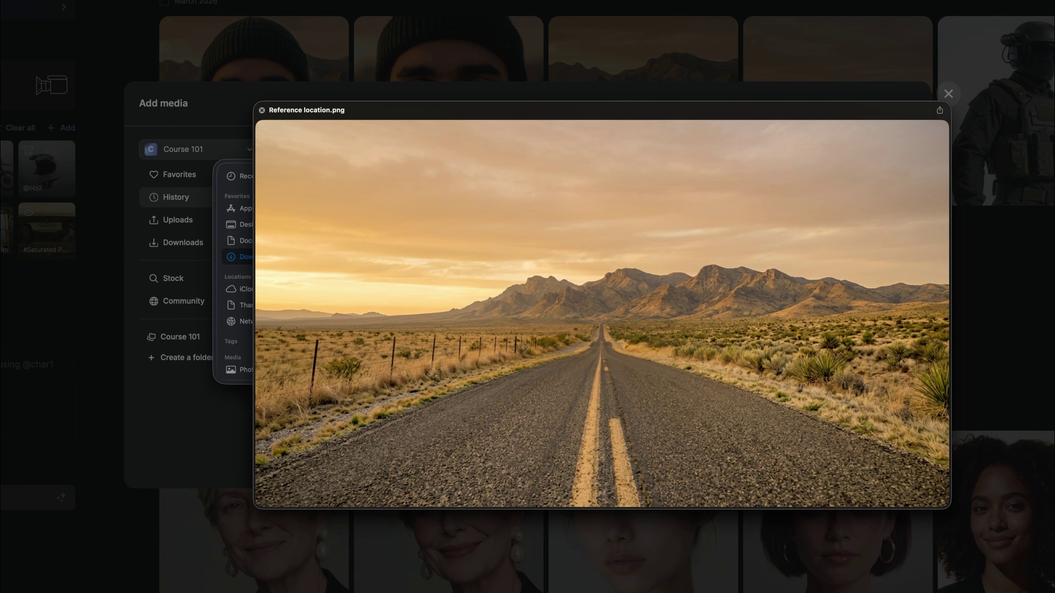
key("space")
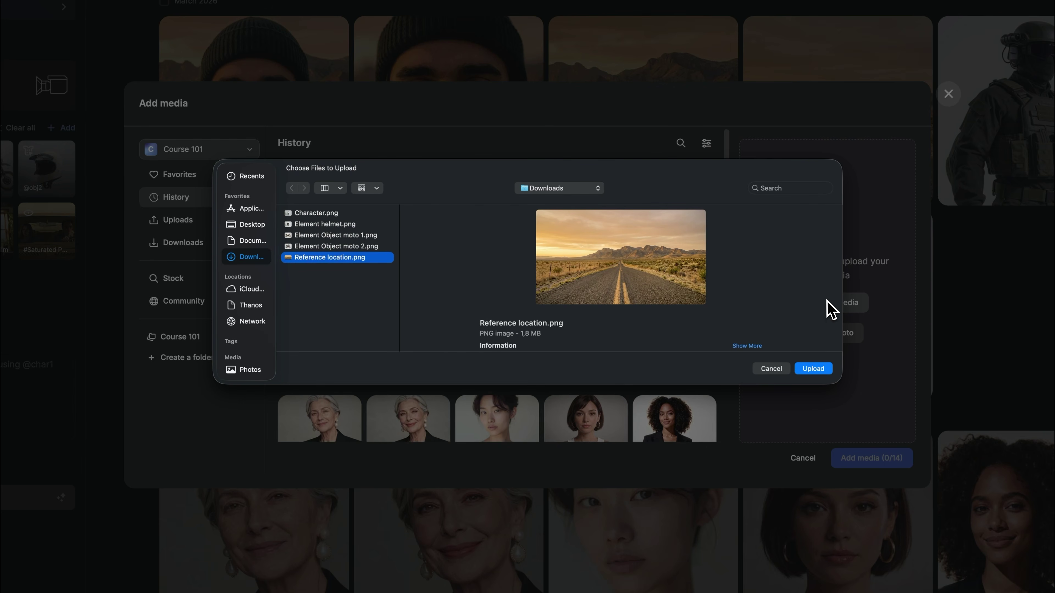
key("Return")
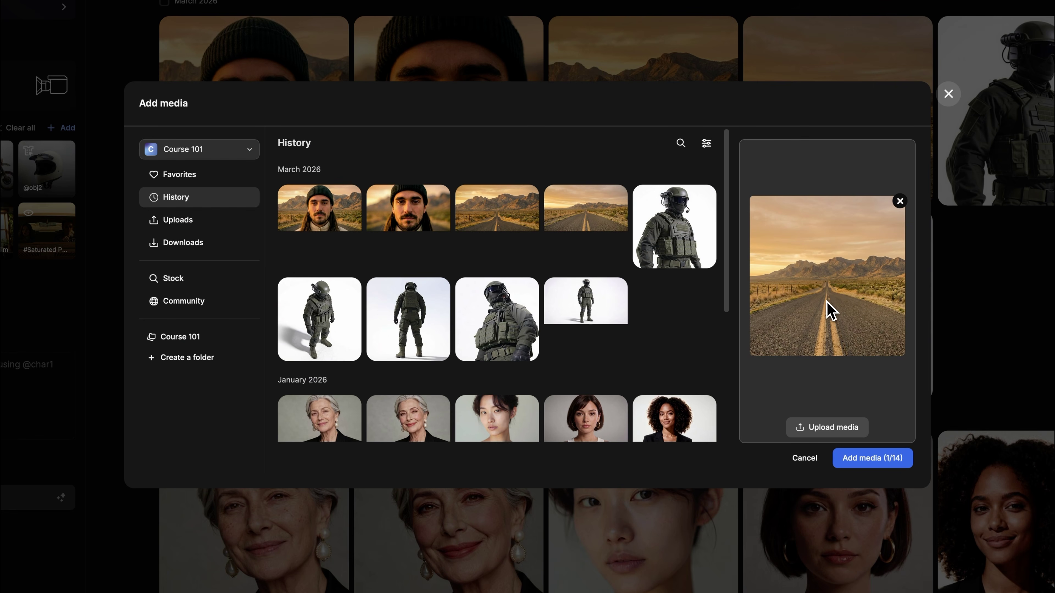
left_click(885, 458)
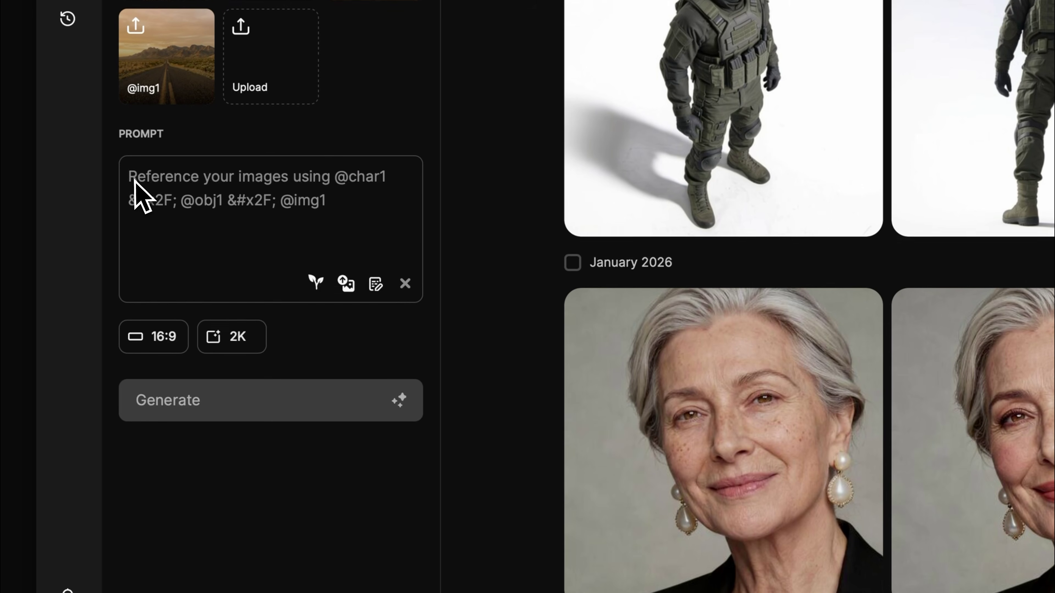
left_click(135, 556)
type("@ch")
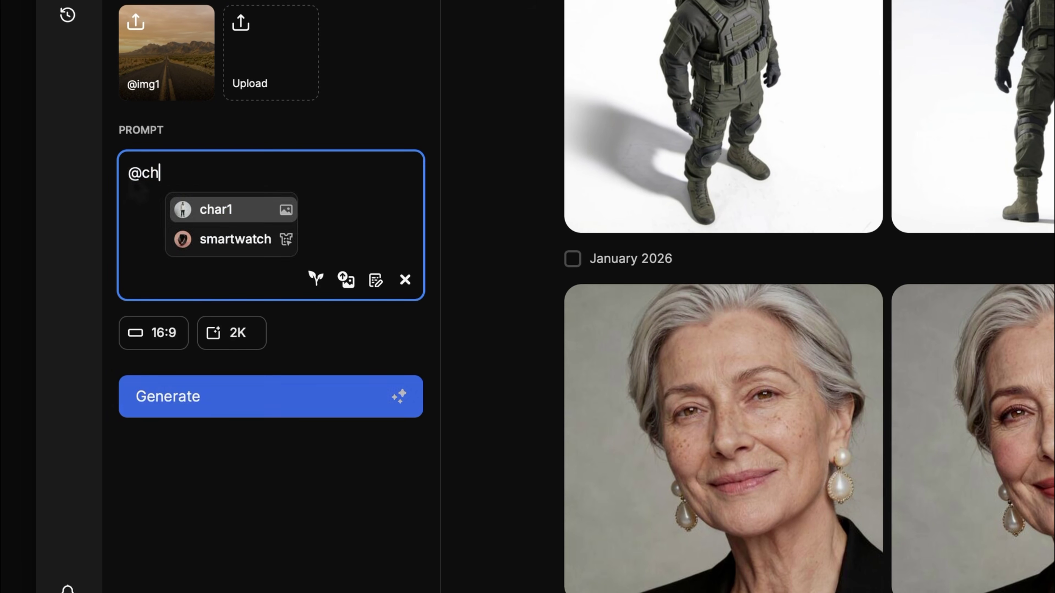
key("Return")
type("wearing @obj")
key("Return")
type("aggressively riding @obj2")
key("Return")
type("at high speed through @i")
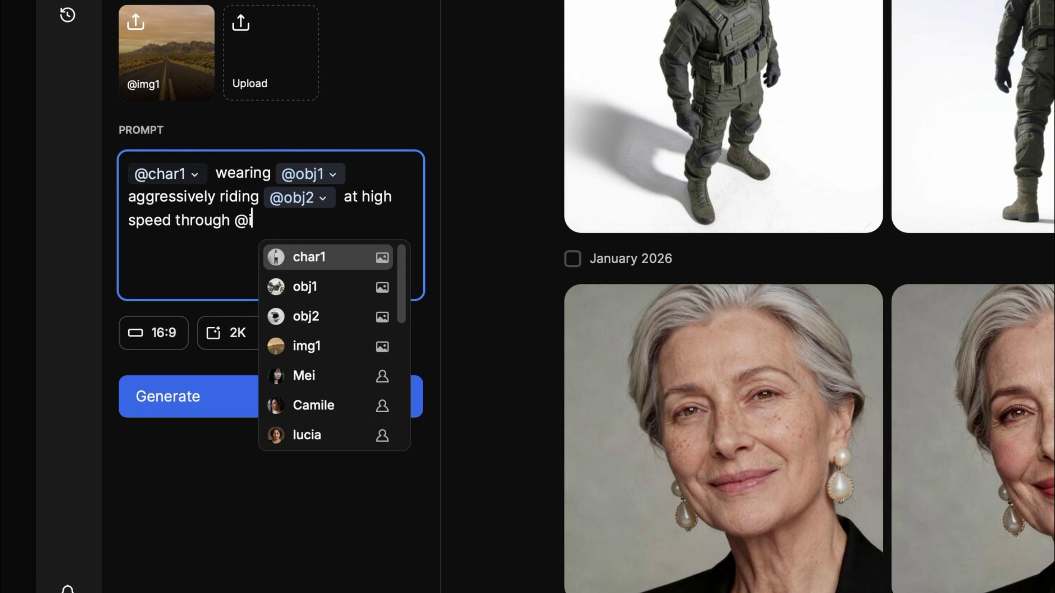
key("Return")
Complete the prompt with ". Intense motion blur in the landscape and foreground, high detail, powerful sense of speed and freedom.".
type(". Intense motion blu")
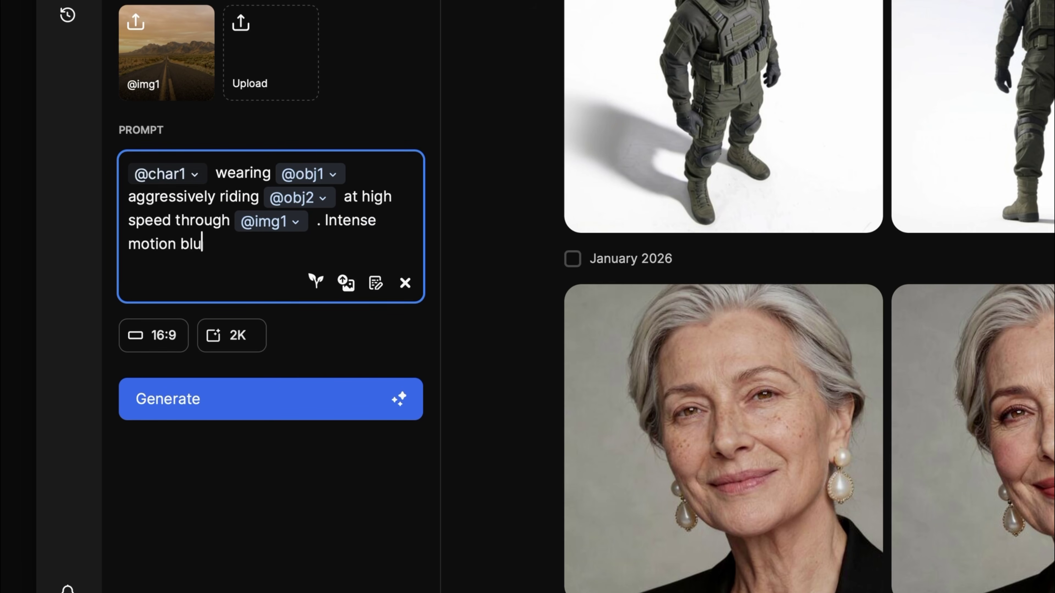
type("r in the landscape and foreground, high detai")
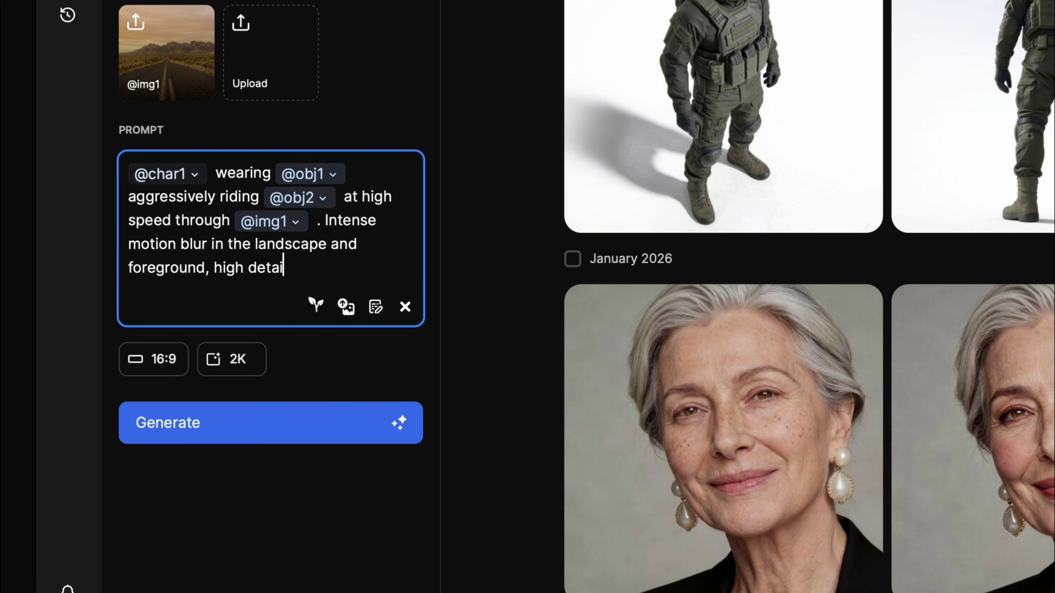
type("l, powerful sense of speed and freedom.")
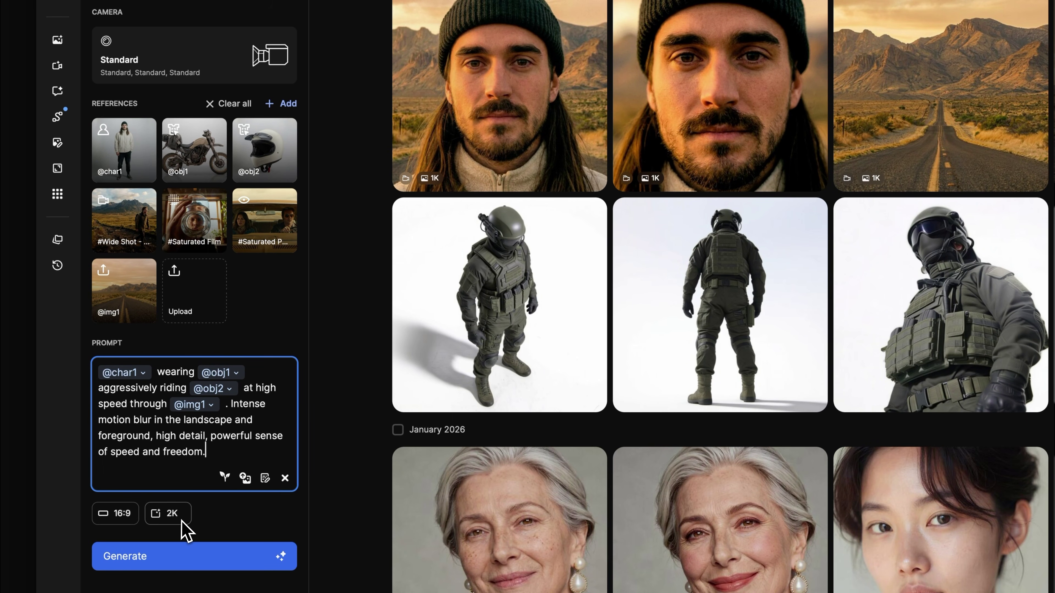
Generate the cinematic shot from the prompt and references and open the new motorcycle image in the enlarged view.
left_click(275, 558)
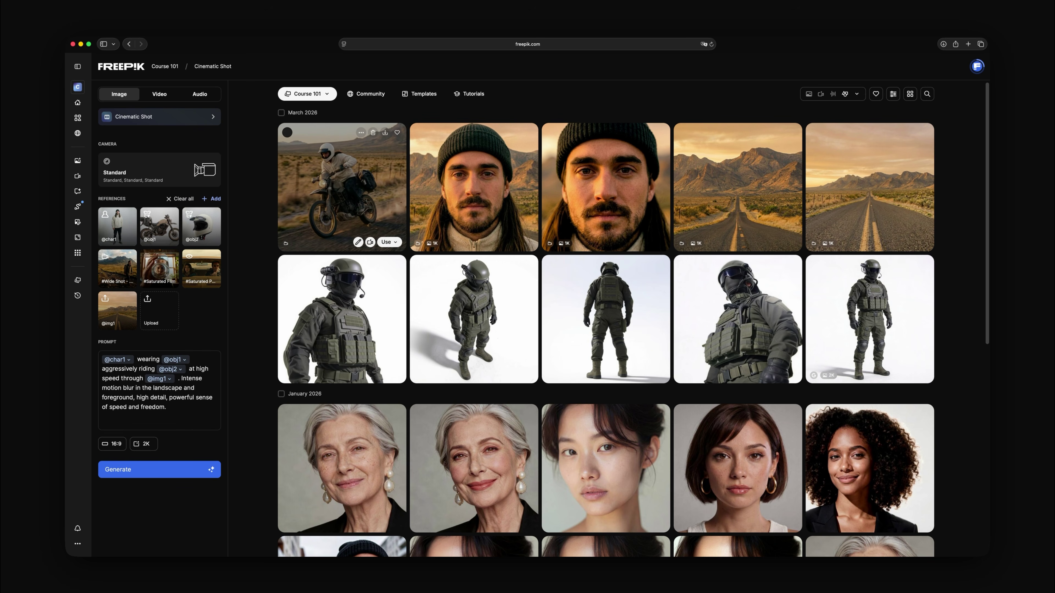
left_click(377, 202)
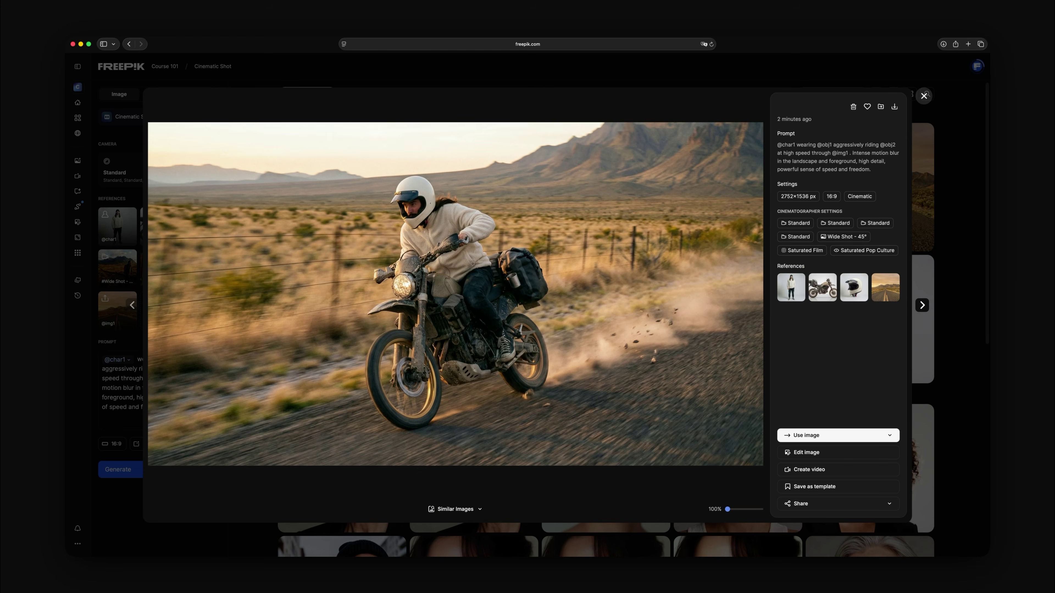